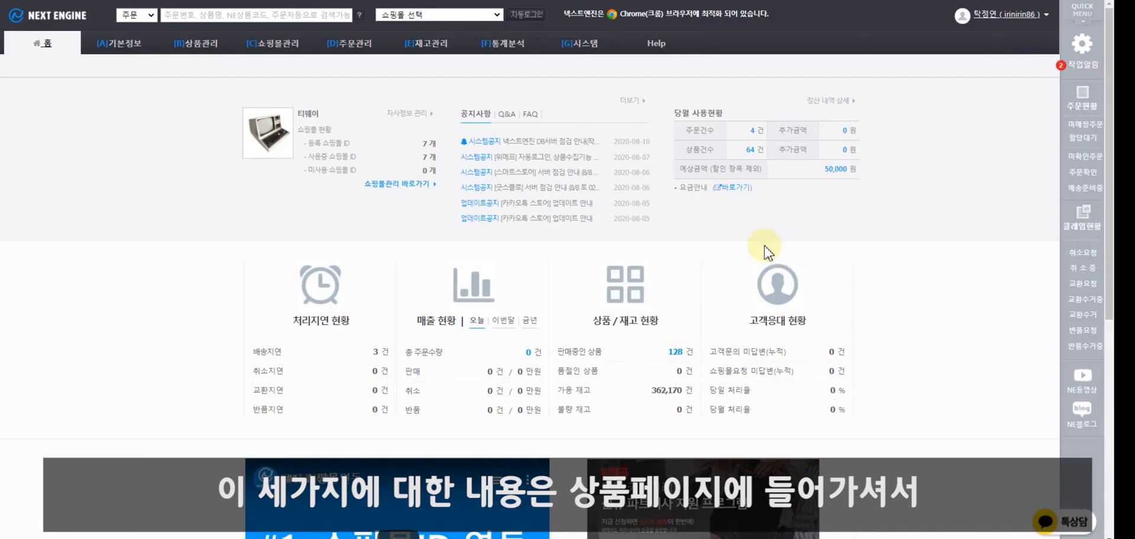
Open the product information of "(test) 마스크 케이스(18.5x13cm) 마스크케이스" from 상품등록송신관리 and locate its Coupang category setting.
mouse_move(289, 51)
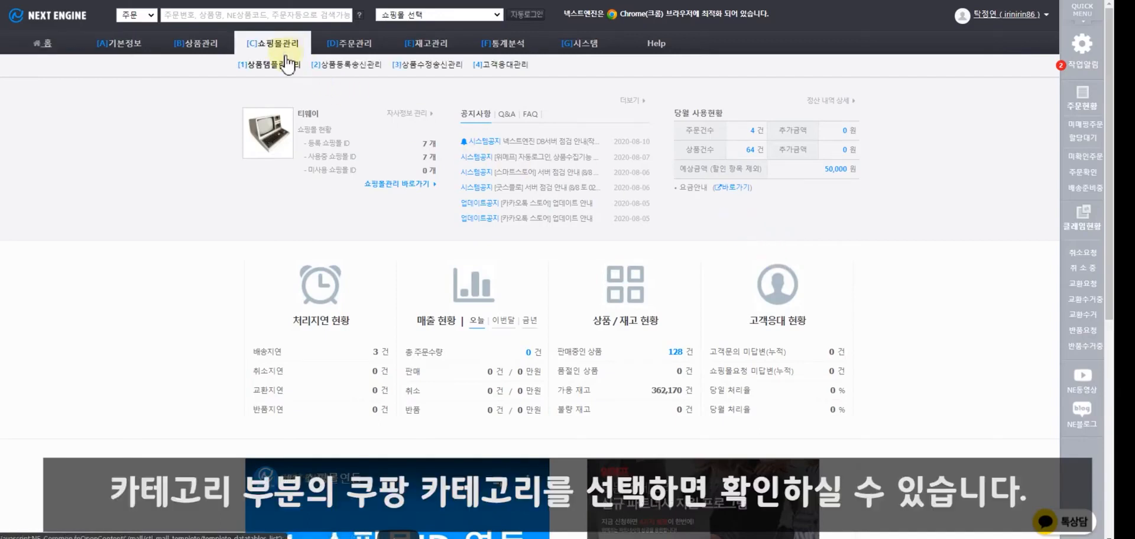
left_click(341, 66)
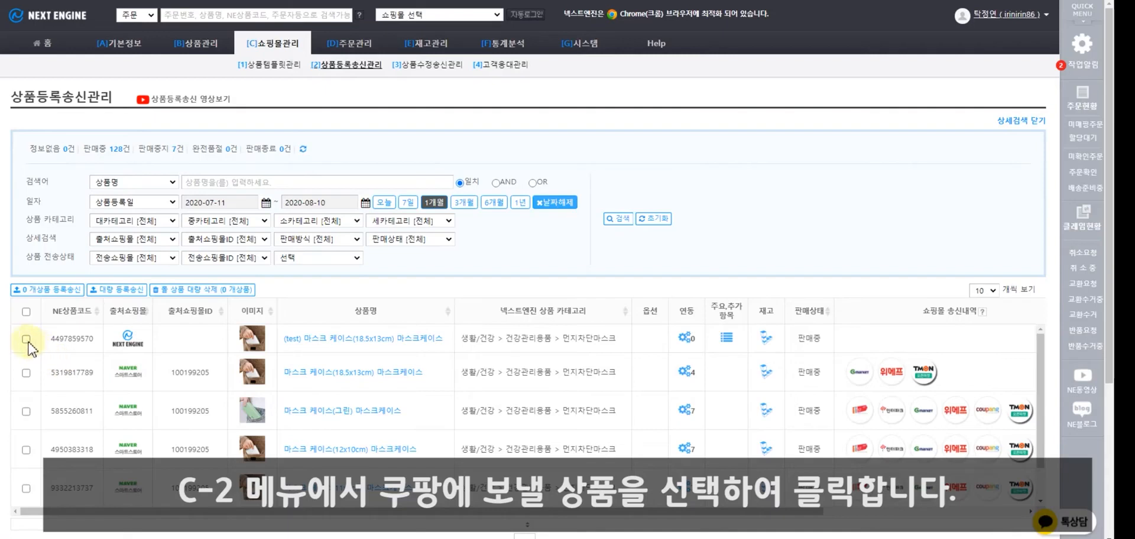
left_click(27, 340)
left_click(319, 342)
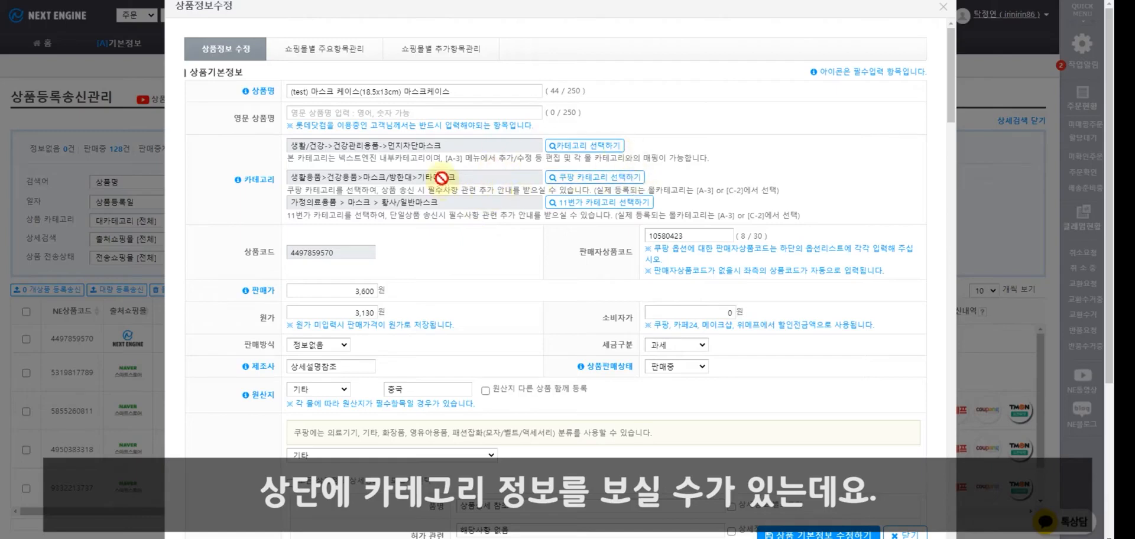
left_click(571, 182)
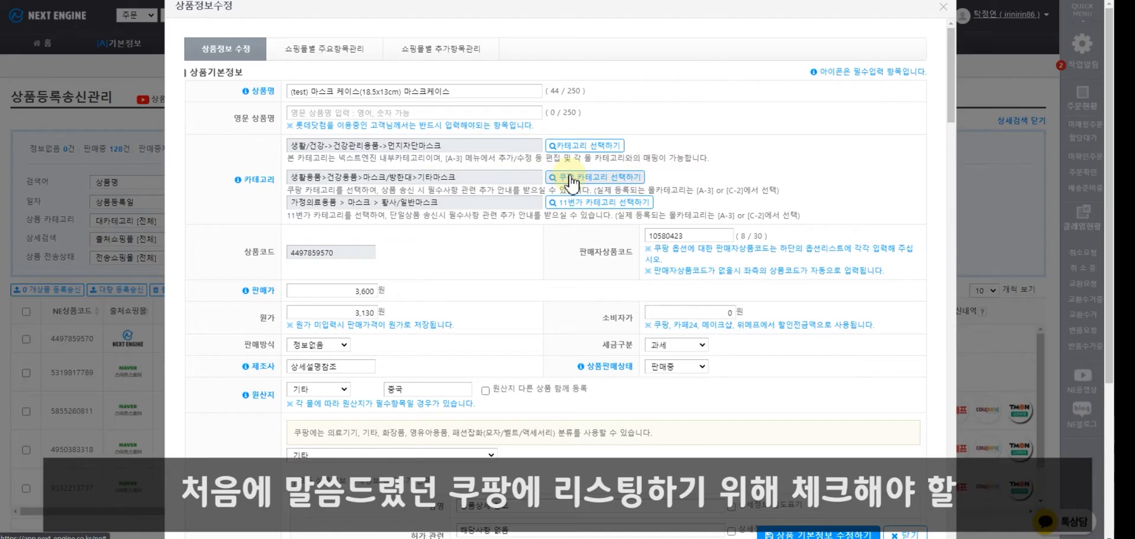
Examine the 상품정보고시 section and its note on which classifications Coupang accepts.
scroll(572, 182, "down", 2)
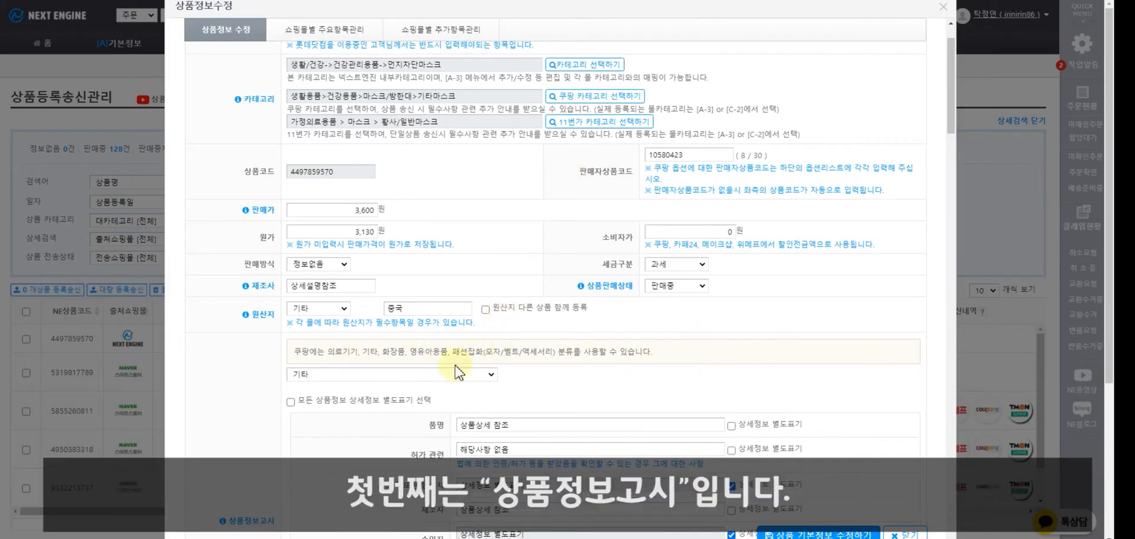
scroll(459, 362, "down", 1)
left_click_drag(277, 463, 230, 463)
left_click(532, 329)
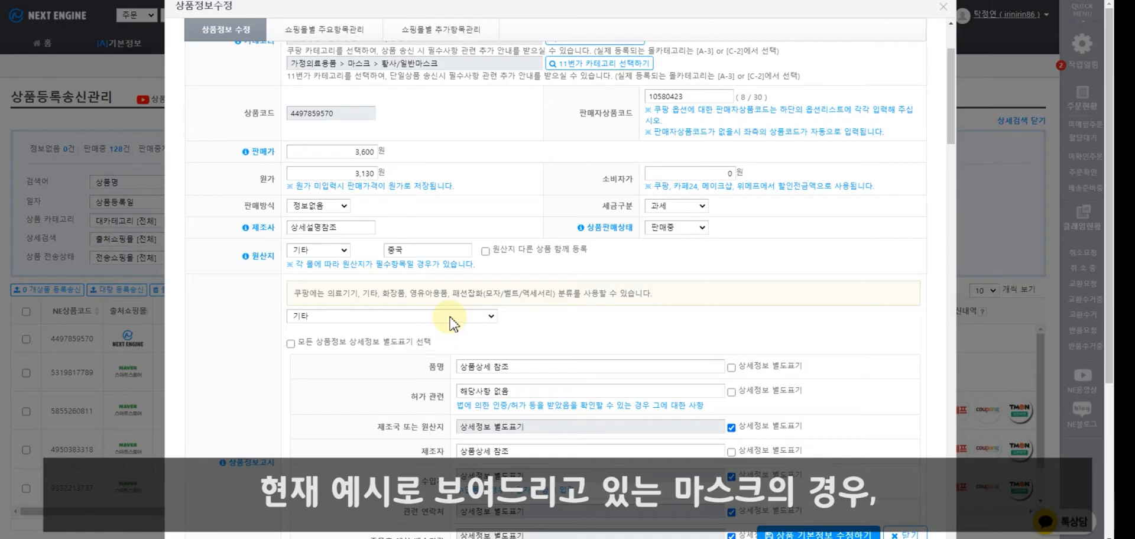
scroll(453, 322, "up", 1)
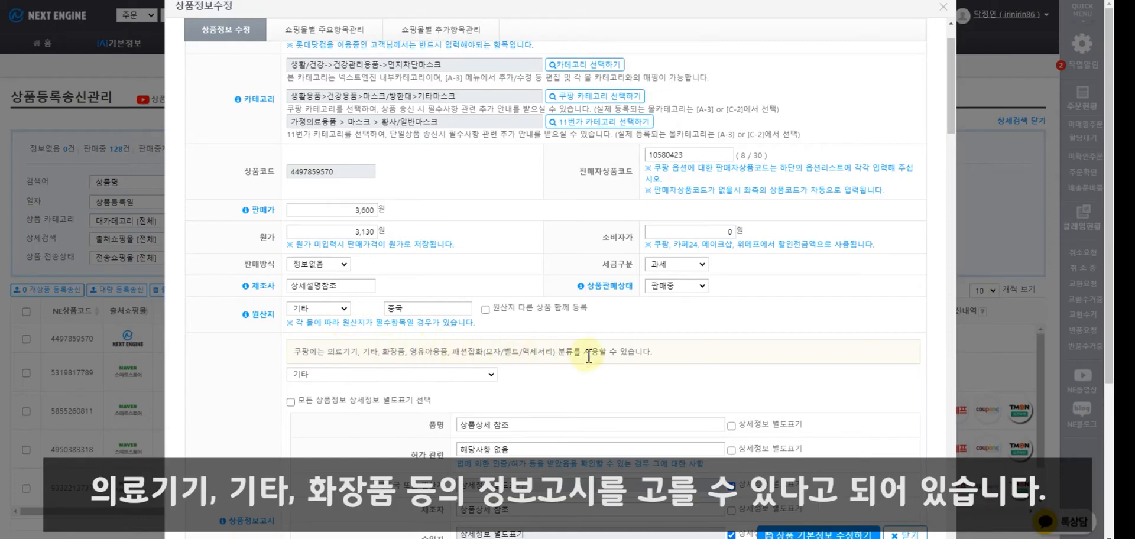
Look through the 상품정보고시 classification choices for the Coupang-compatible ones, without changing the selection.
scroll(572, 386, "down", 3)
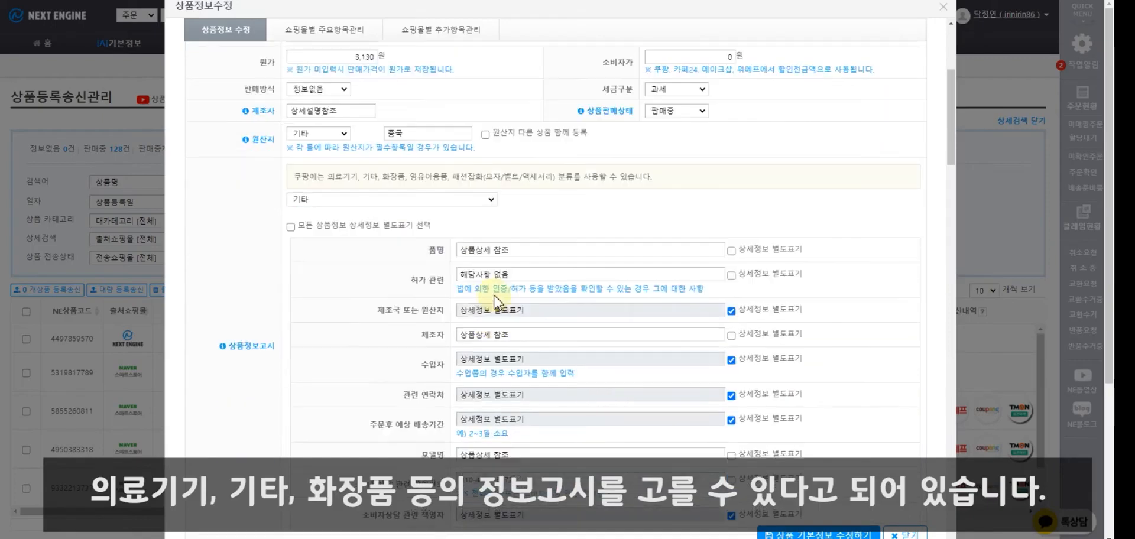
left_click(434, 201)
left_click_drag(493, 301, 503, 234)
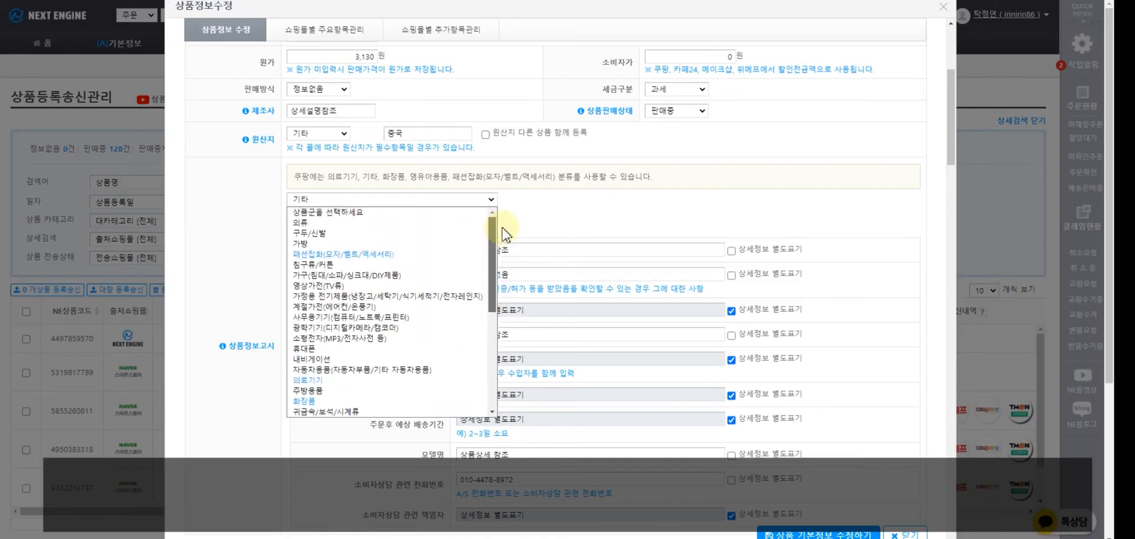
left_click_drag(503, 234, 505, 254)
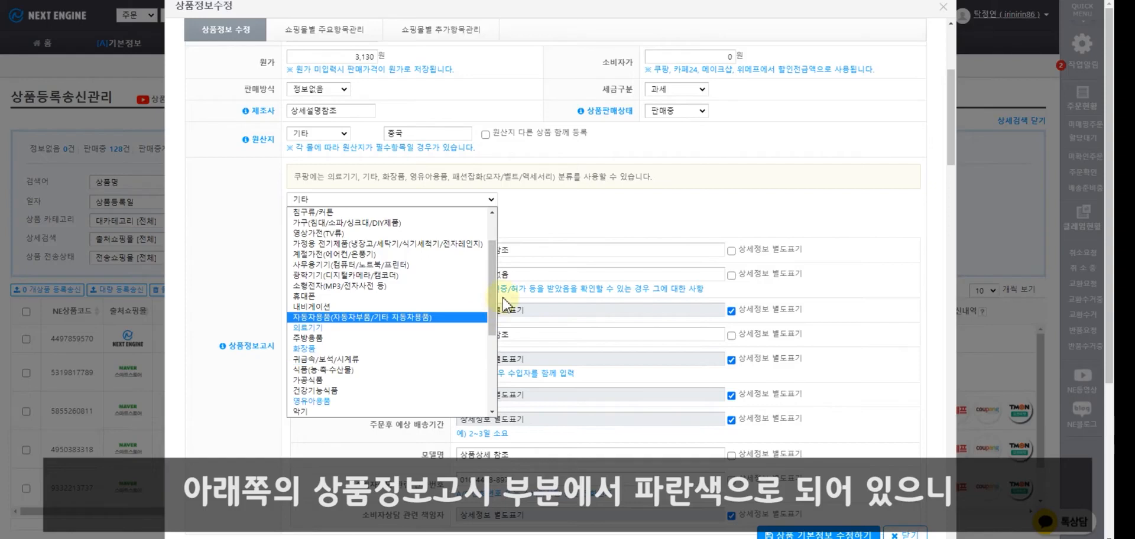
left_click_drag(493, 296, 494, 326)
left_click(615, 228)
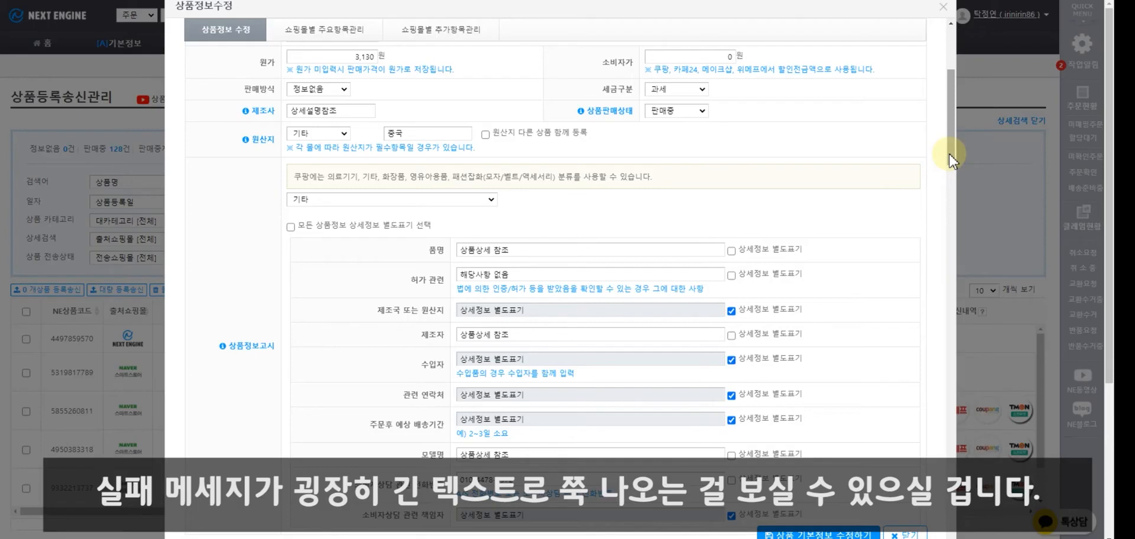
Examine the 브랜드명 field and the Coupang registration note under 상품부가정보.
left_click_drag(949, 159, 932, 373)
left_click_drag(243, 214, 190, 213)
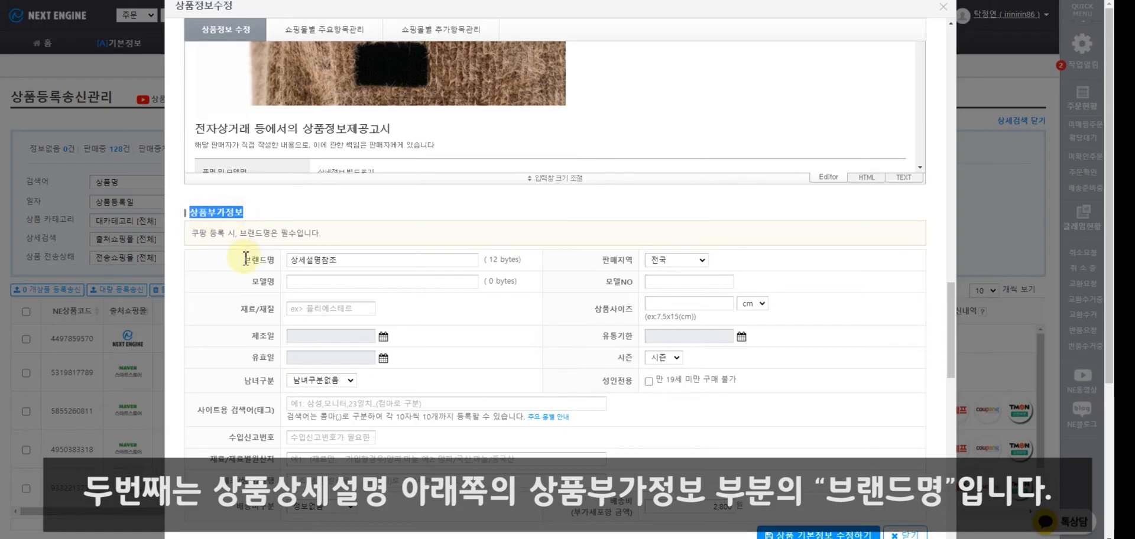
left_click_drag(246, 259, 276, 260)
left_click_drag(196, 234, 329, 239)
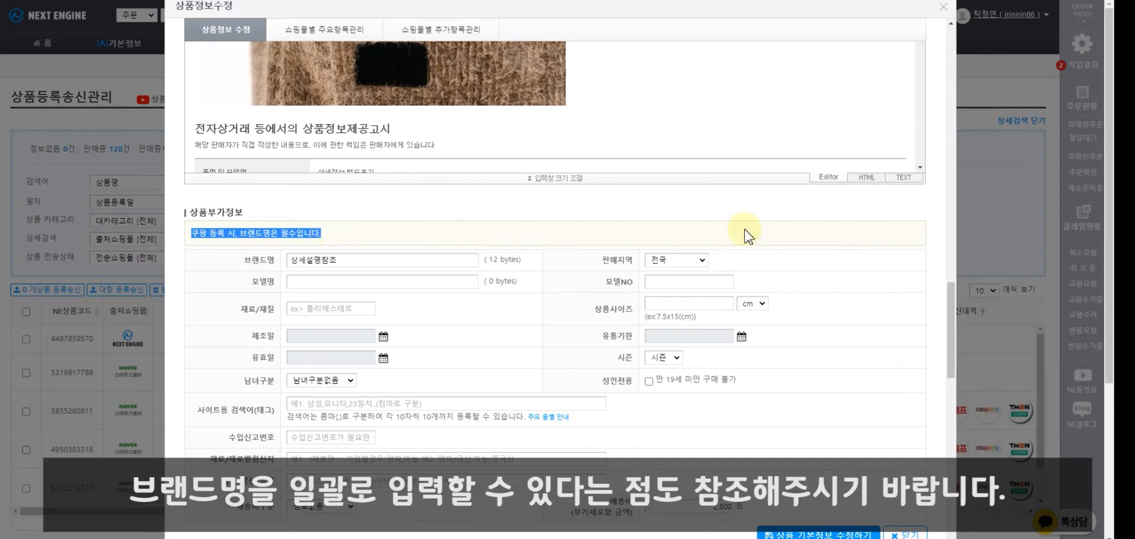
Review the Coupang option name requirements under 옵션정보, then close the product information form.
left_click(950, 299)
left_click_drag(950, 300, 953, 364)
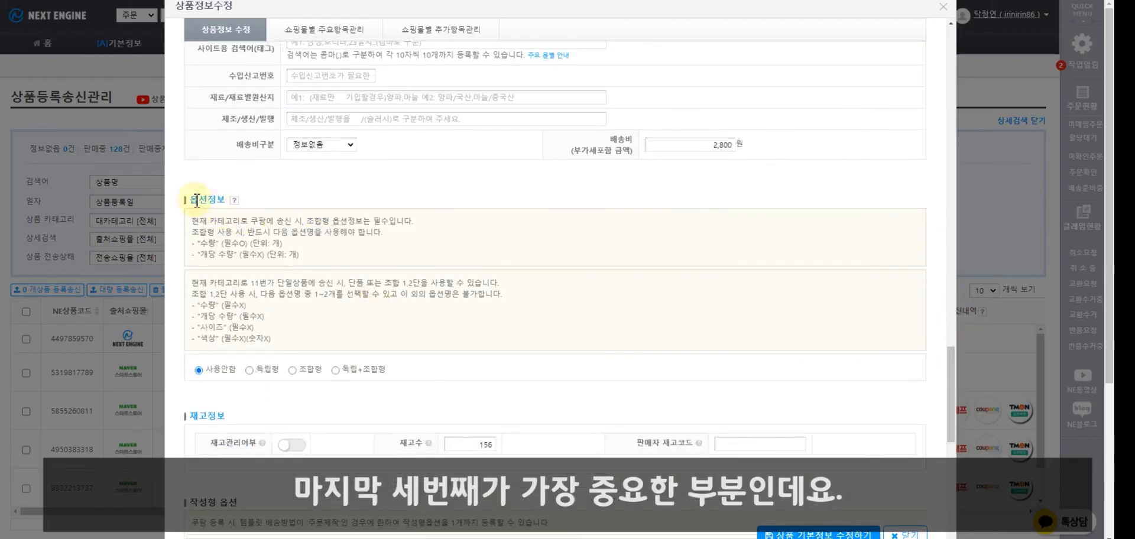
left_click_drag(189, 200, 223, 201)
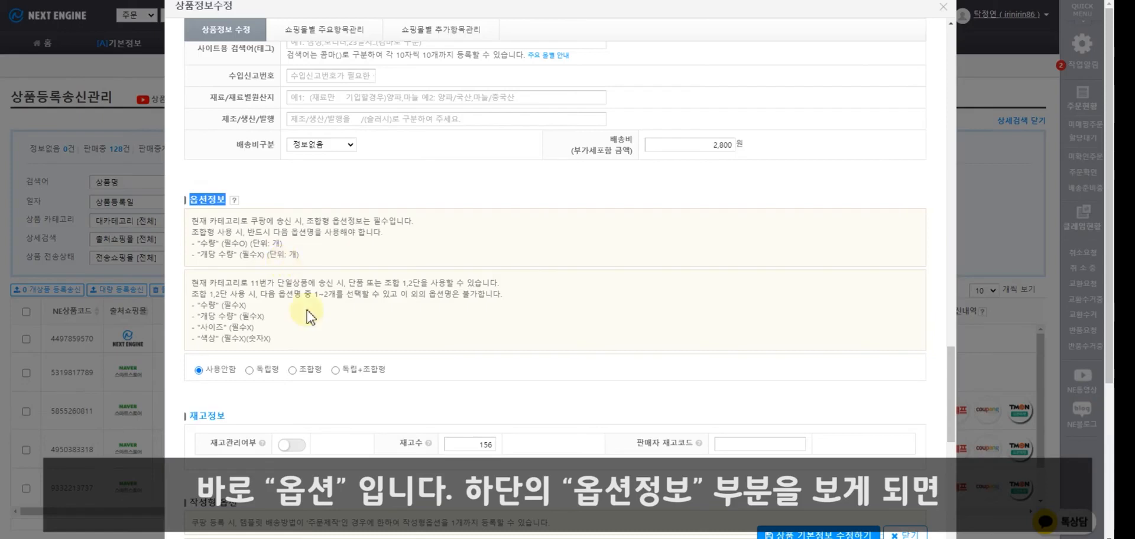
left_click(319, 261)
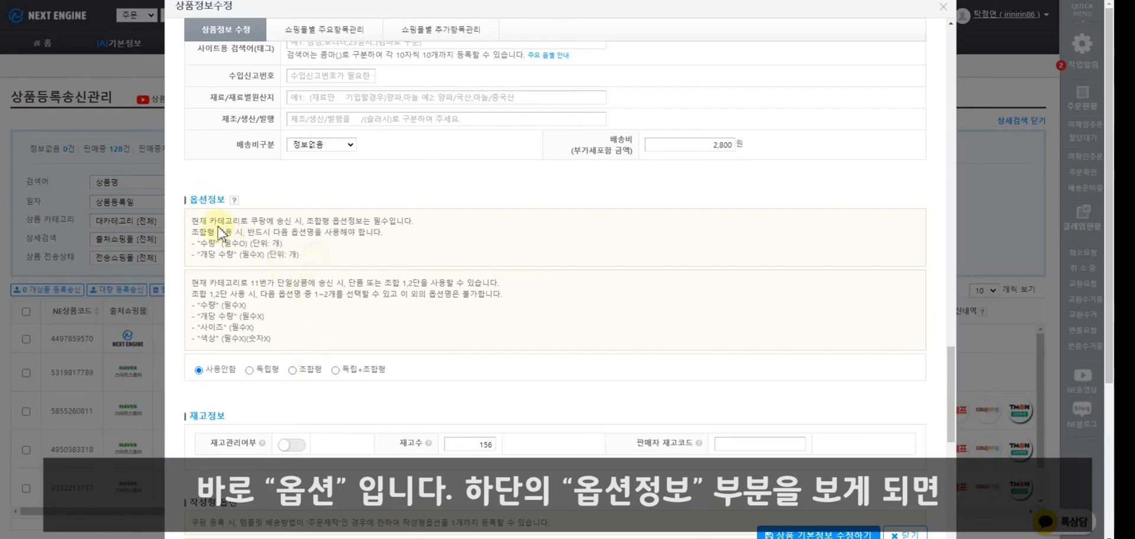
left_click_drag(196, 222, 309, 259)
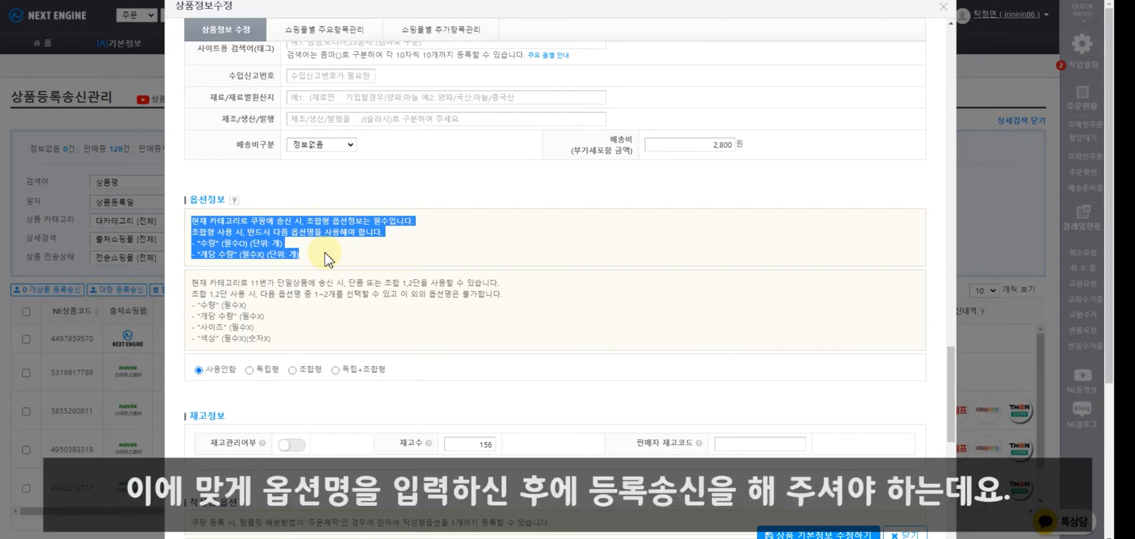
left_click(327, 258)
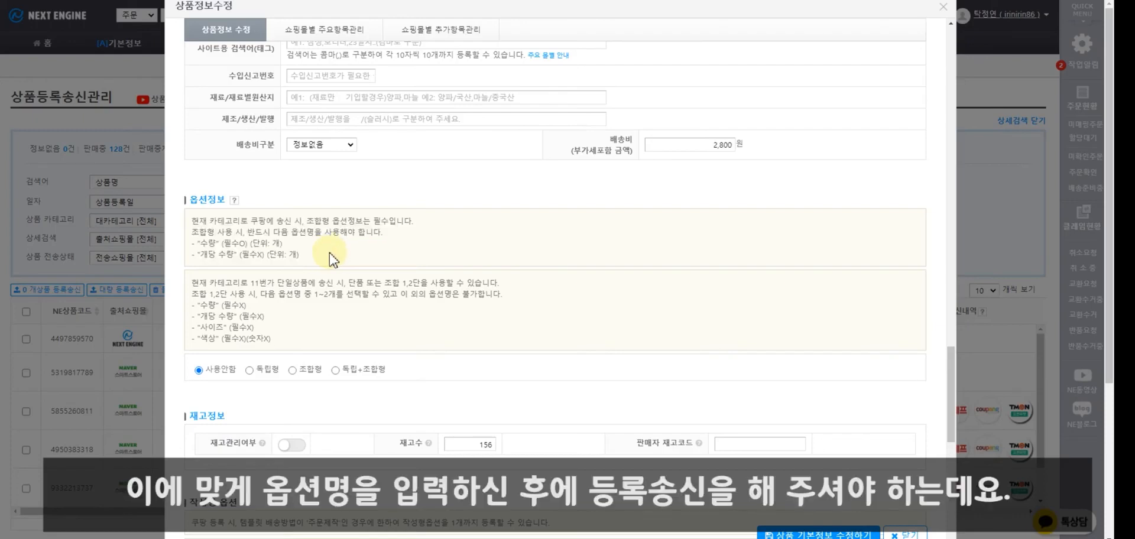
left_click_drag(201, 243, 246, 243)
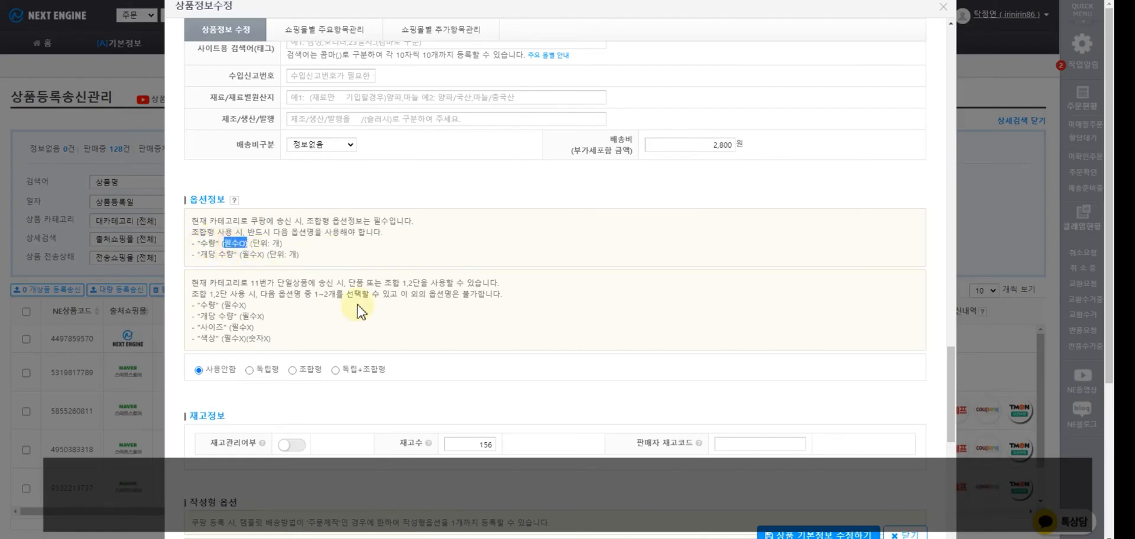
scroll(383, 321, "down", 1)
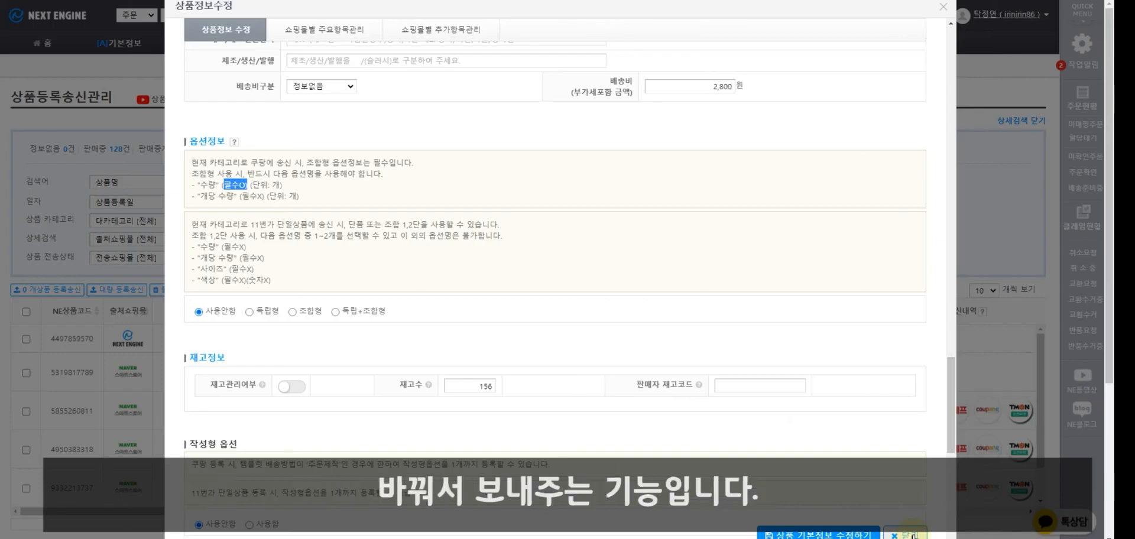
left_click(911, 536)
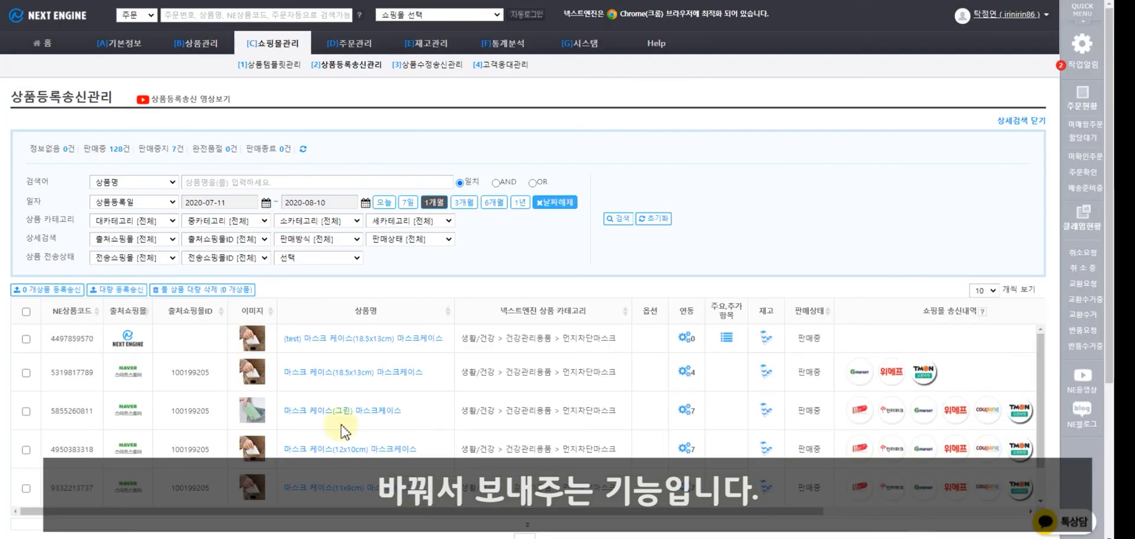
Select the (test) mask case product, open its registration sending settings and check the 쿠팡 옵션명 자동처리 setting.
left_click(26, 340)
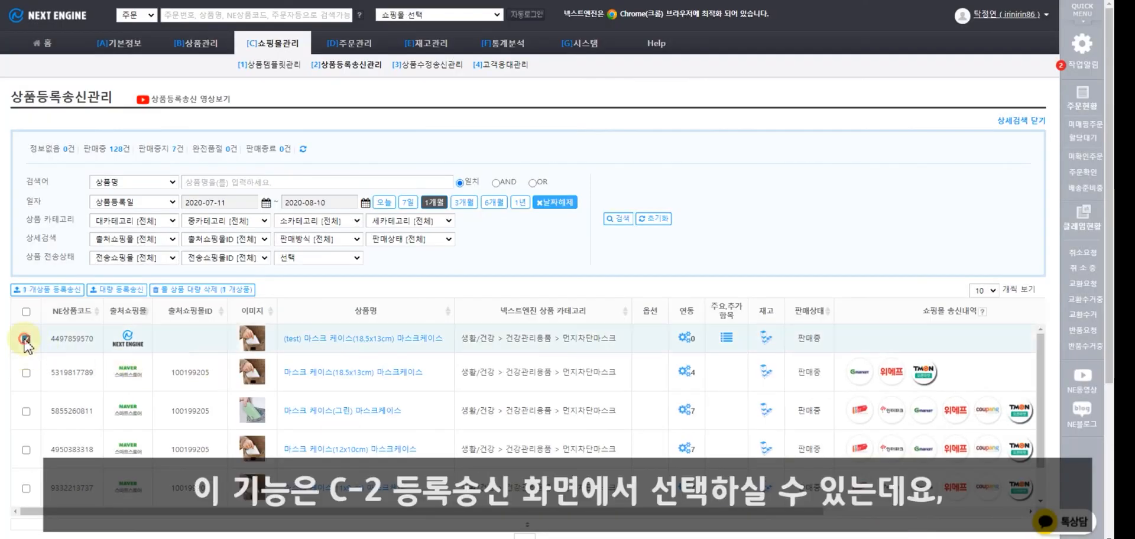
left_click(37, 290)
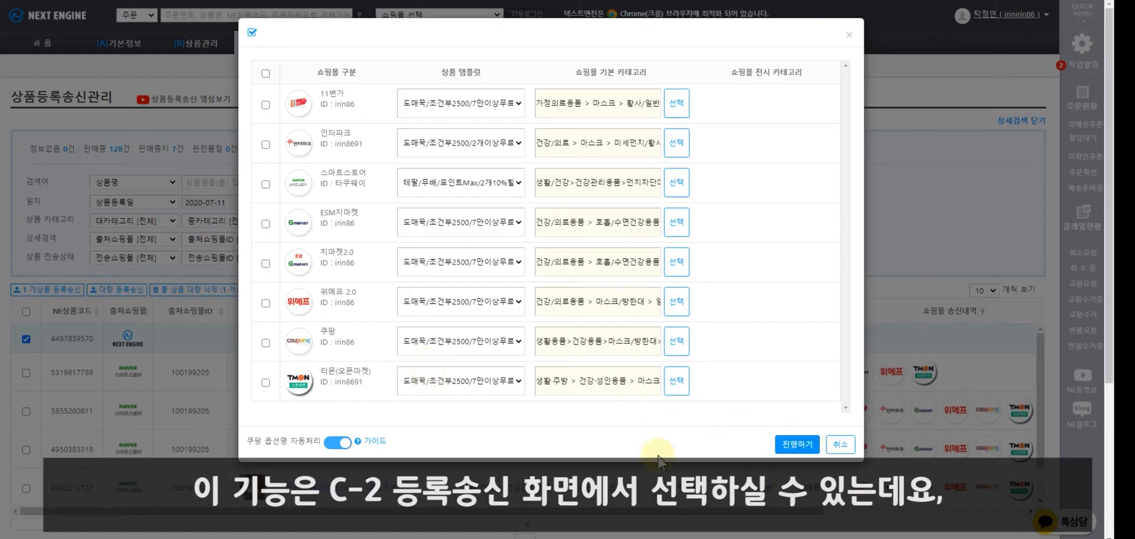
left_click_drag(251, 441, 318, 440)
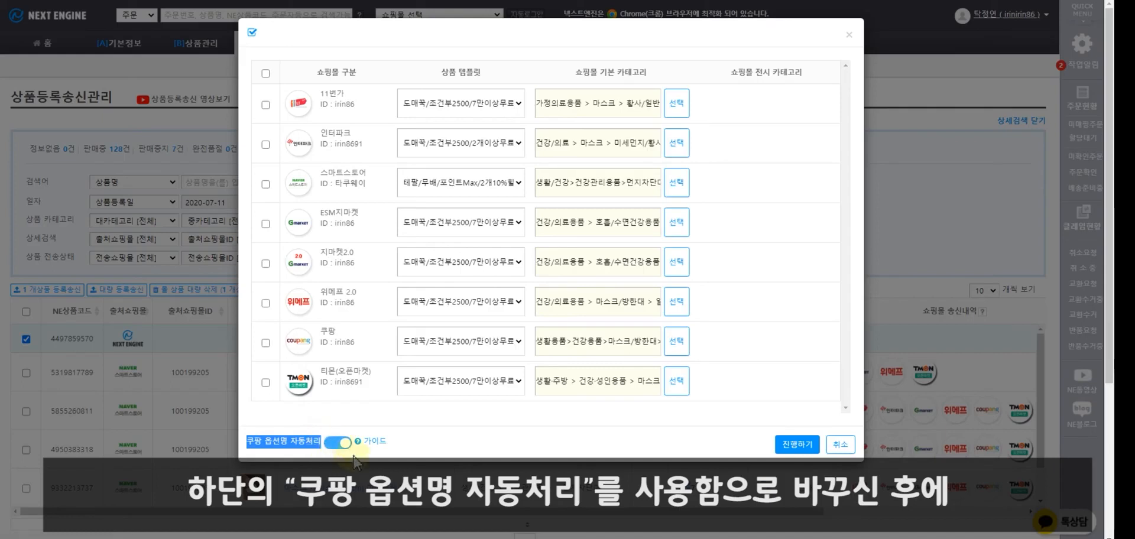
left_click(331, 452)
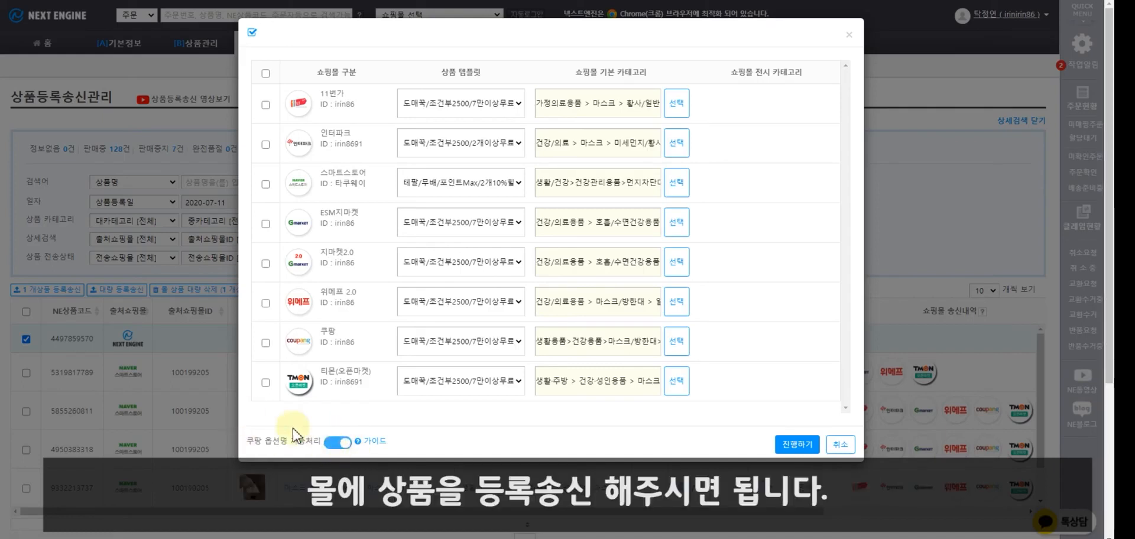
Send the product registration to 티몬(오픈마켓) and 쿠팡, and close the sending progress window.
left_click(265, 383)
left_click(788, 445)
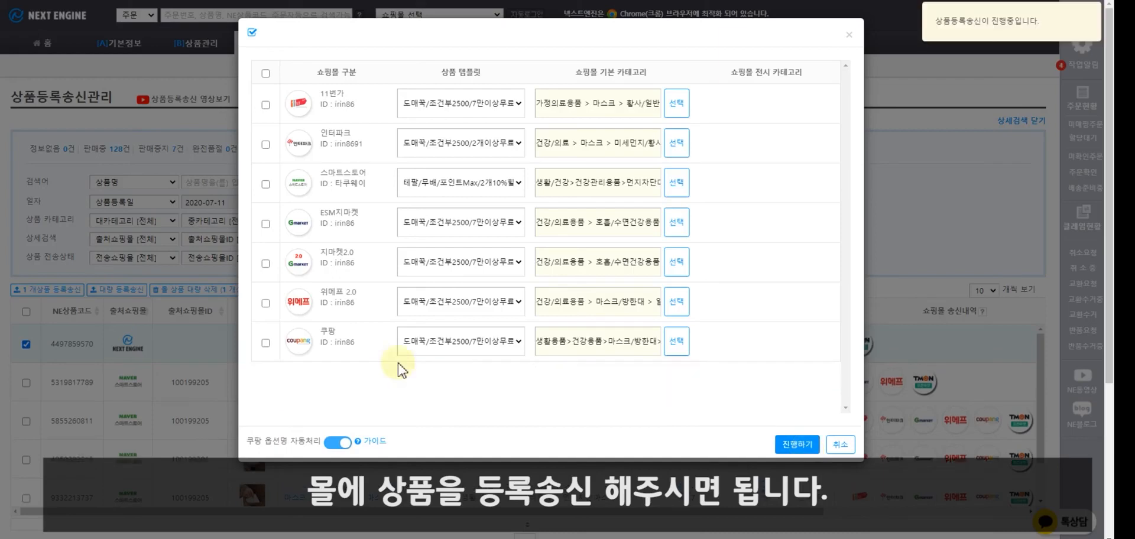
left_click(788, 445)
left_click(618, 36)
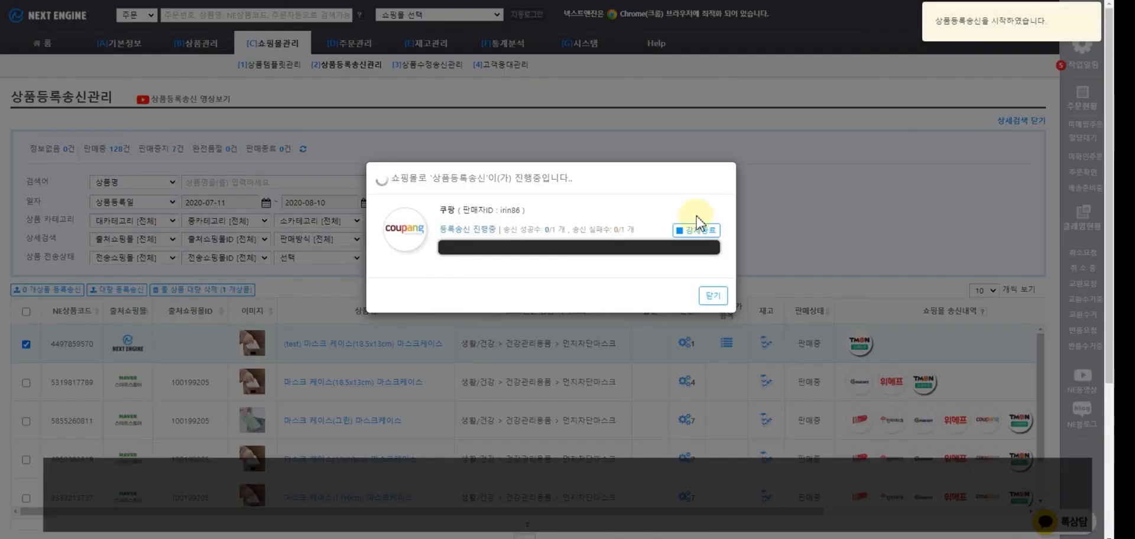
left_click(715, 296)
left_click(615, 41)
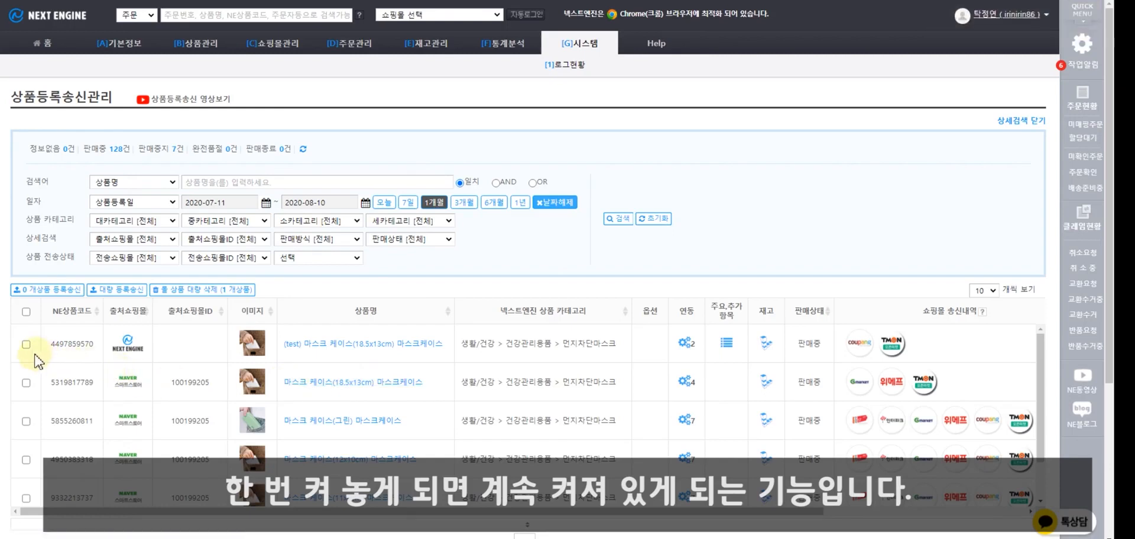
Read the 쿠팡 옵션명 자동처리 guide from the sending settings of the Naver 18.5x13cm mask case, then cancel the sending.
left_click(26, 383)
left_click(47, 290)
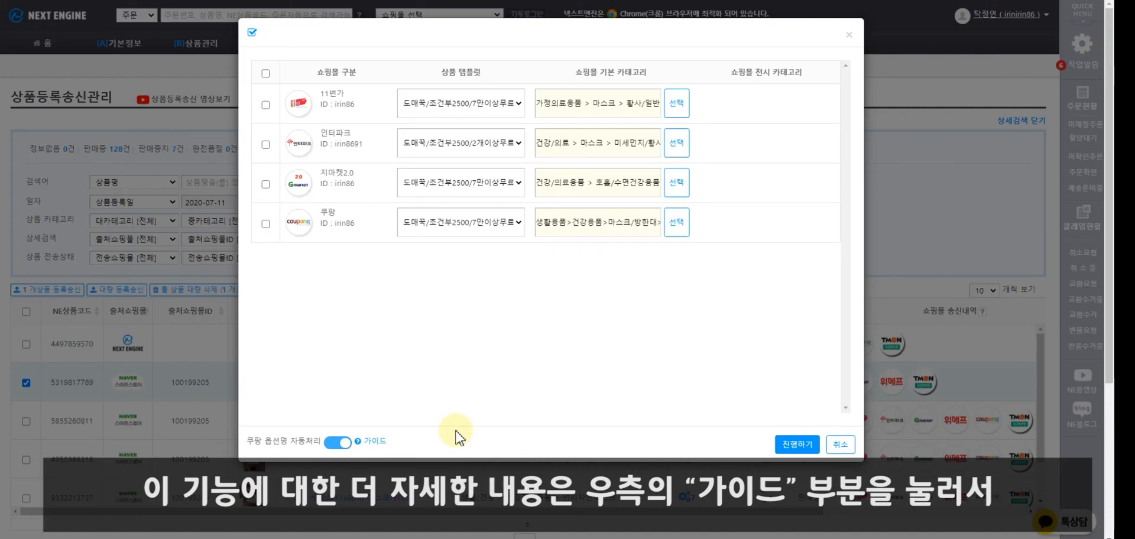
left_click(374, 443)
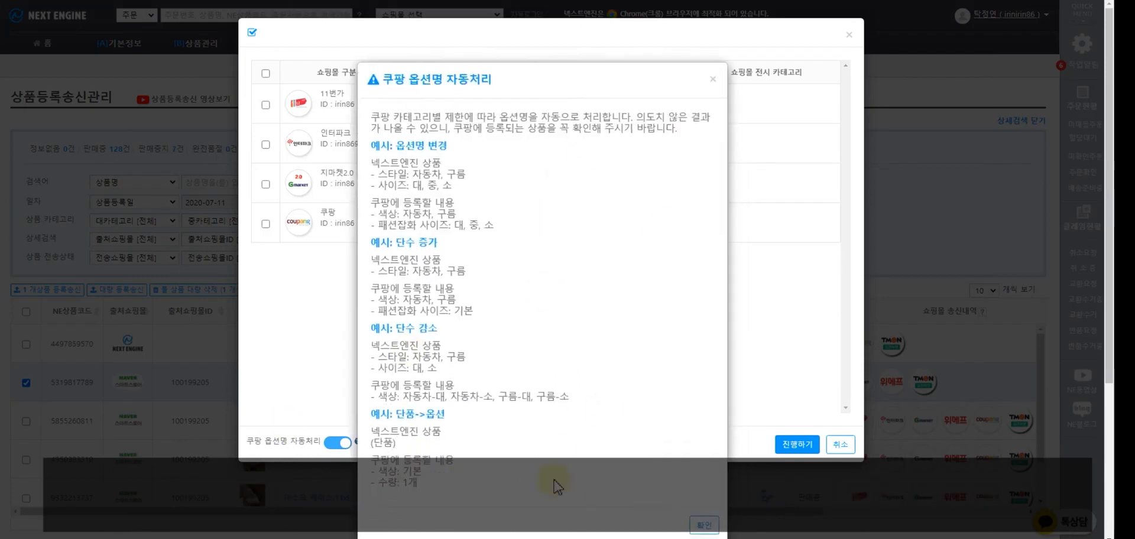
left_click(703, 524)
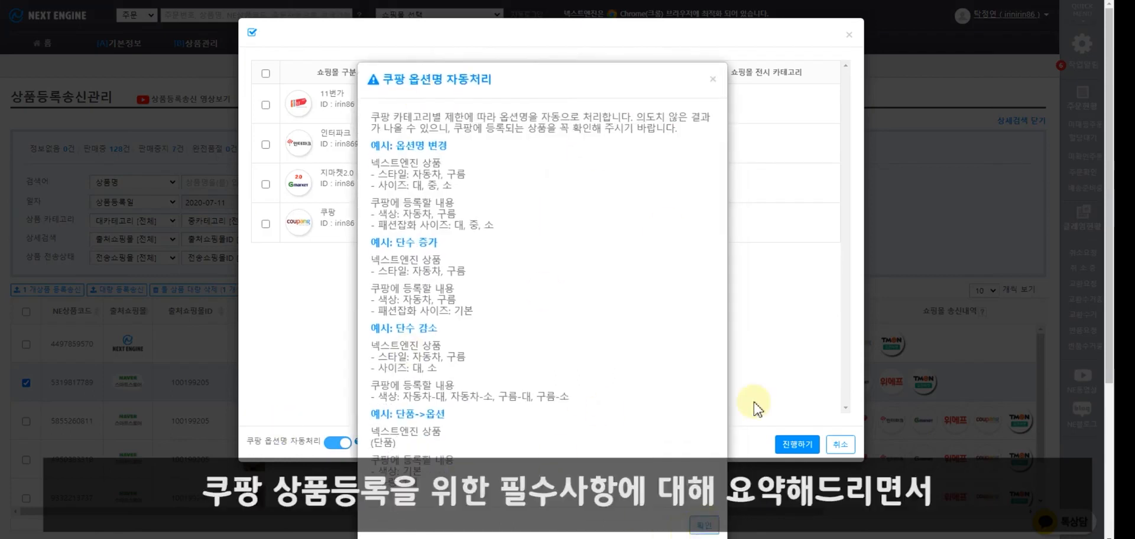
left_click(842, 444)
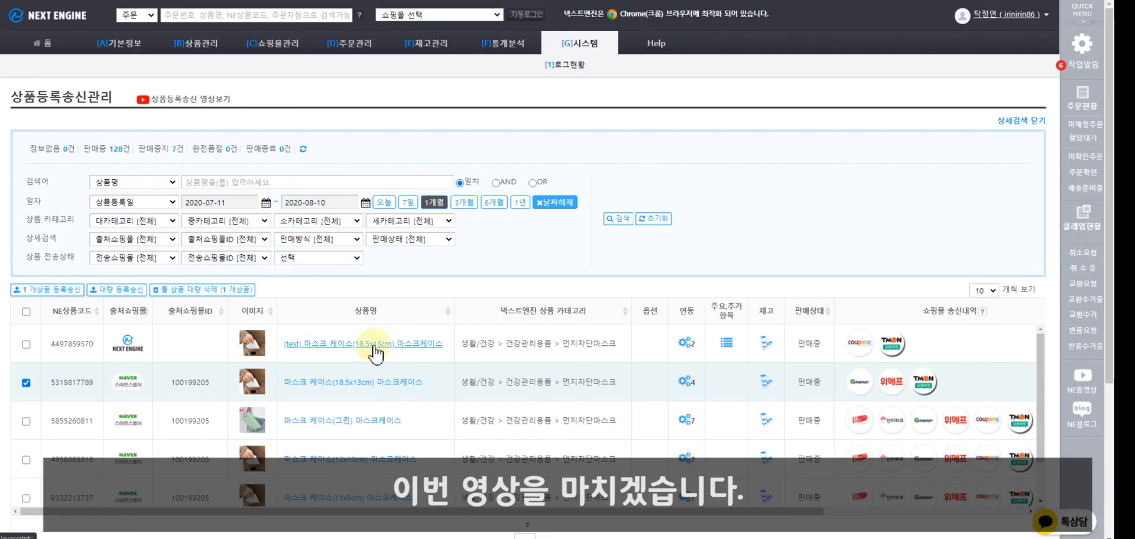
Reopen the (test) mask case product's information and recheck its 상품정보고시 classification and 브랜드명 field.
left_click(374, 349)
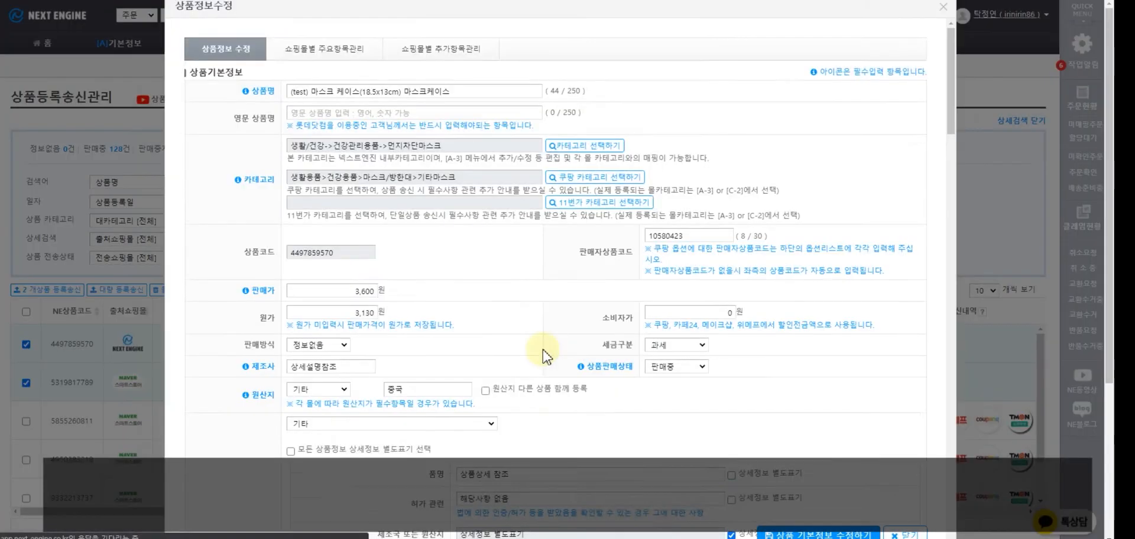
scroll(543, 353, "down", 3)
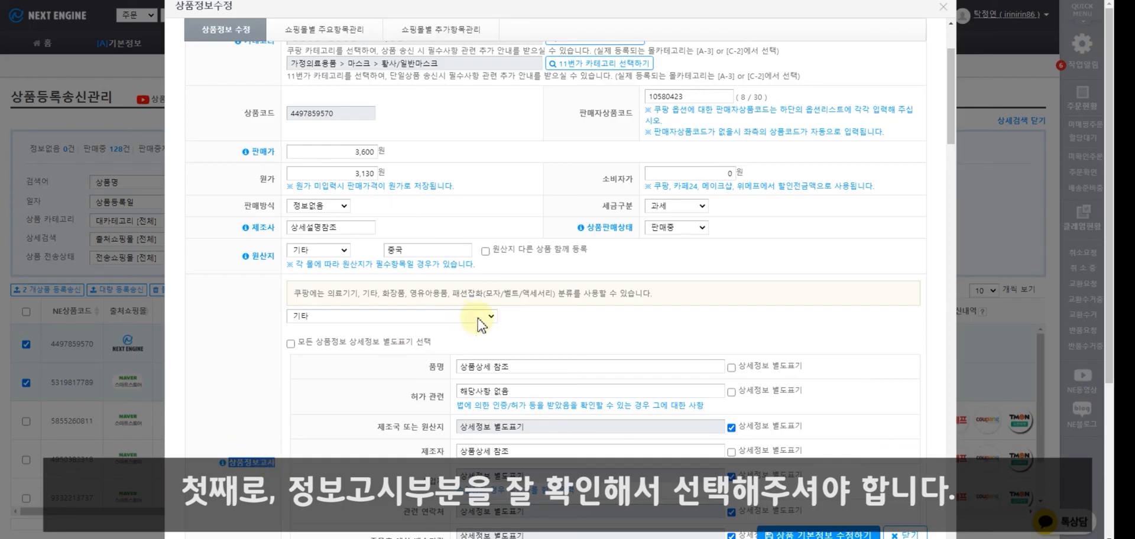
left_click(443, 320)
left_click(667, 336)
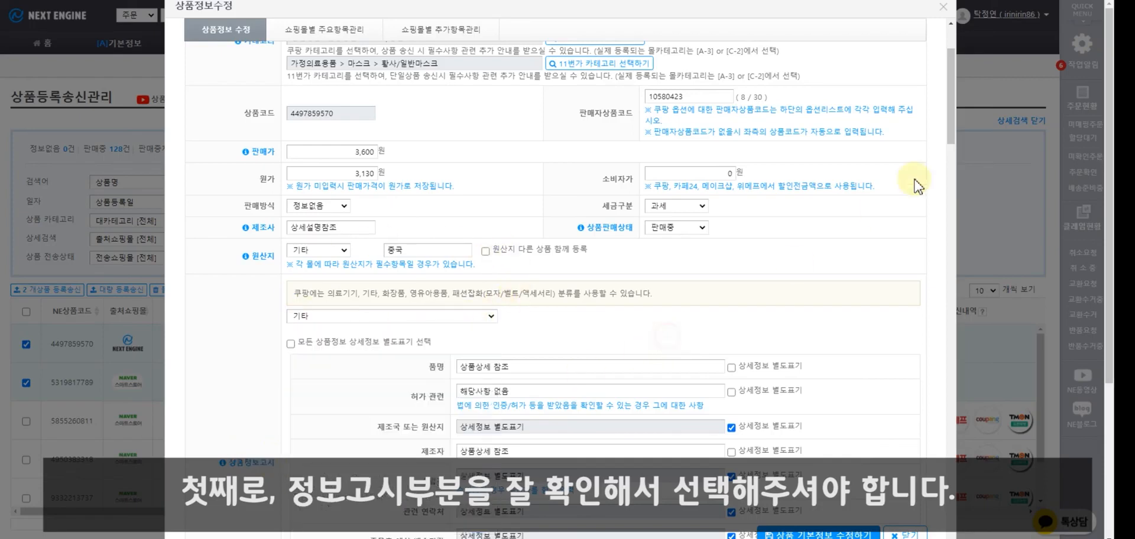
left_click_drag(951, 127, 935, 354)
left_click_drag(244, 299, 278, 300)
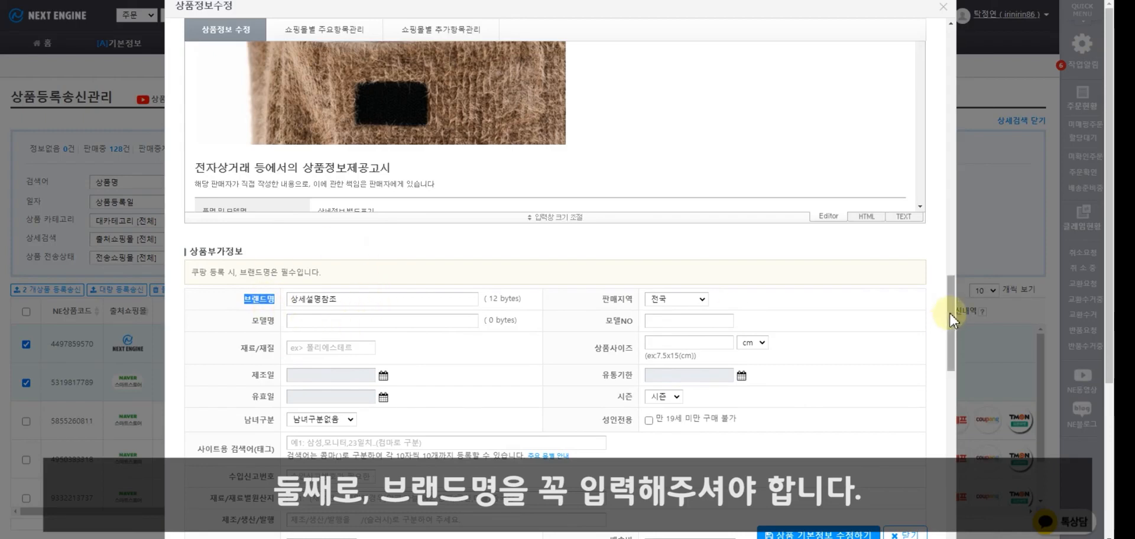
Recheck the required Coupang option name "수량" in the 옵션정보 section.
left_click_drag(950, 313, 949, 388)
scroll(949, 385, "up", 2)
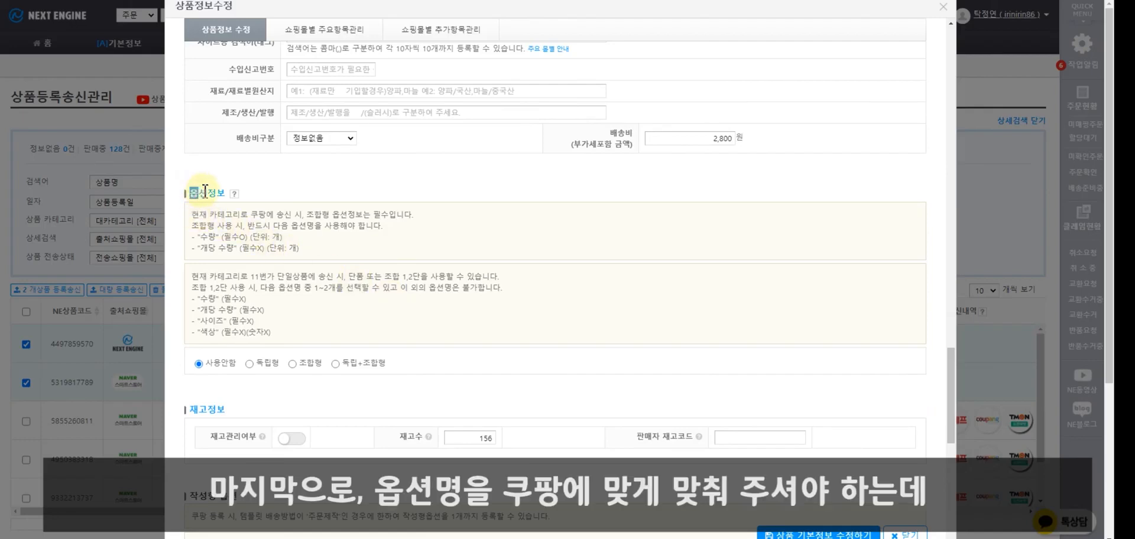
double_click(209, 237)
left_click_drag(256, 237, 291, 246)
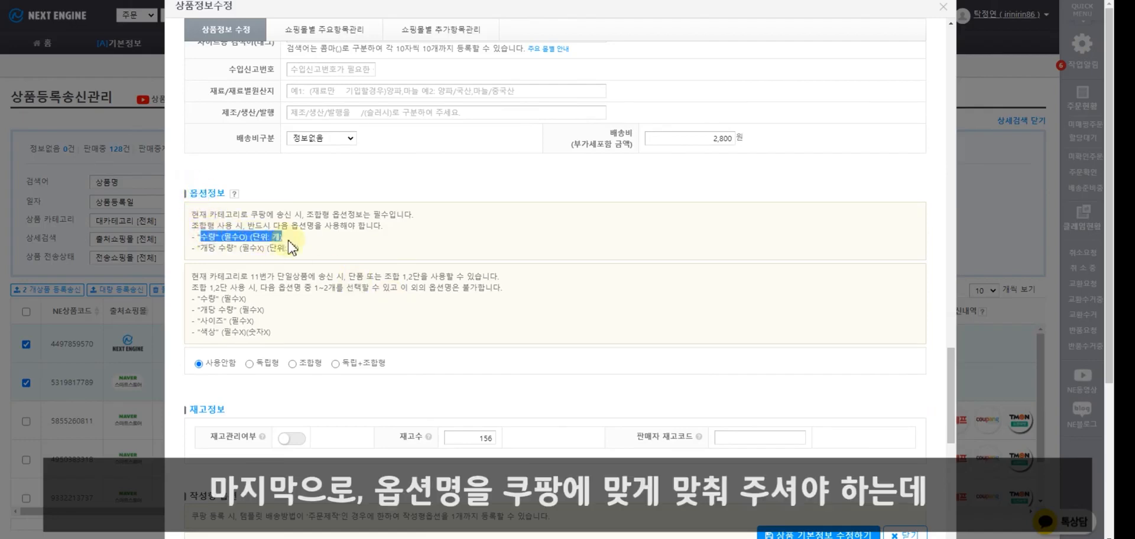
left_click(365, 253)
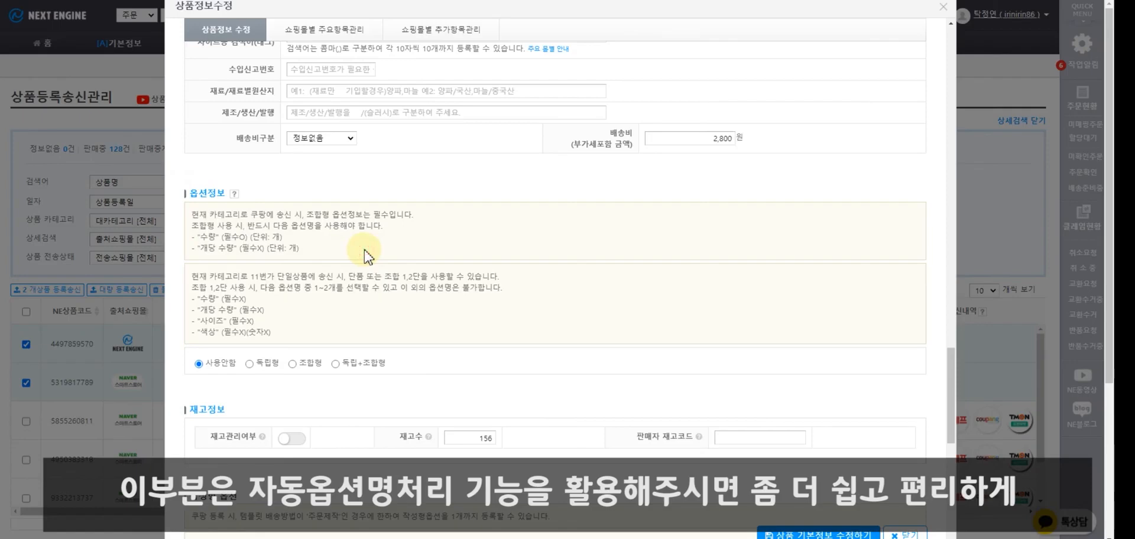